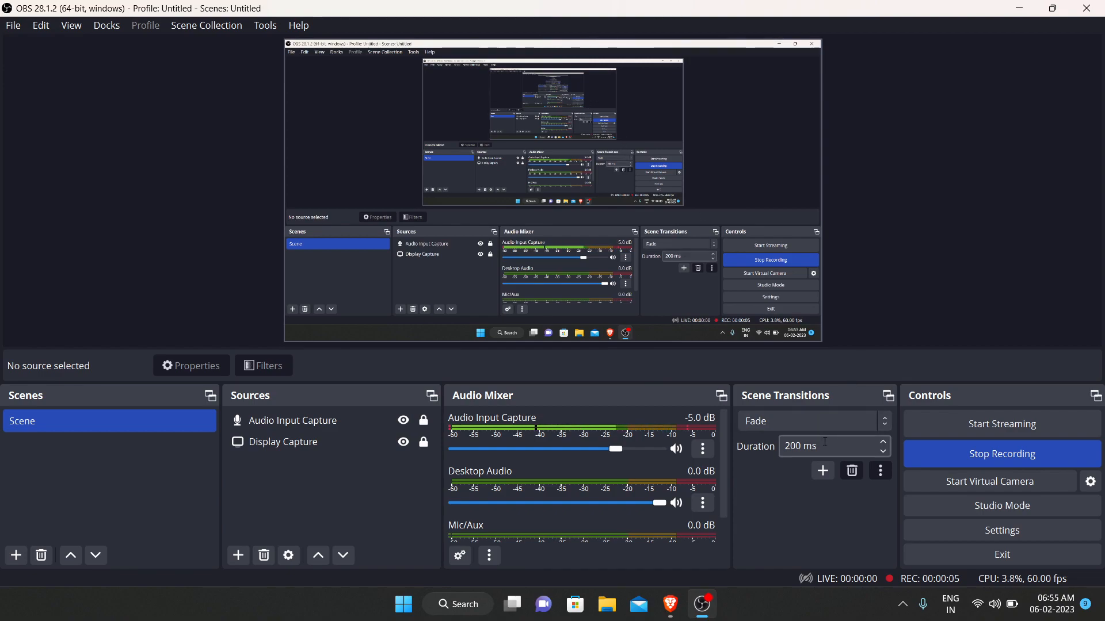
Bring Brave to the front and focus the DuckDuckGo search field for 'facebook'.
click(671, 604)
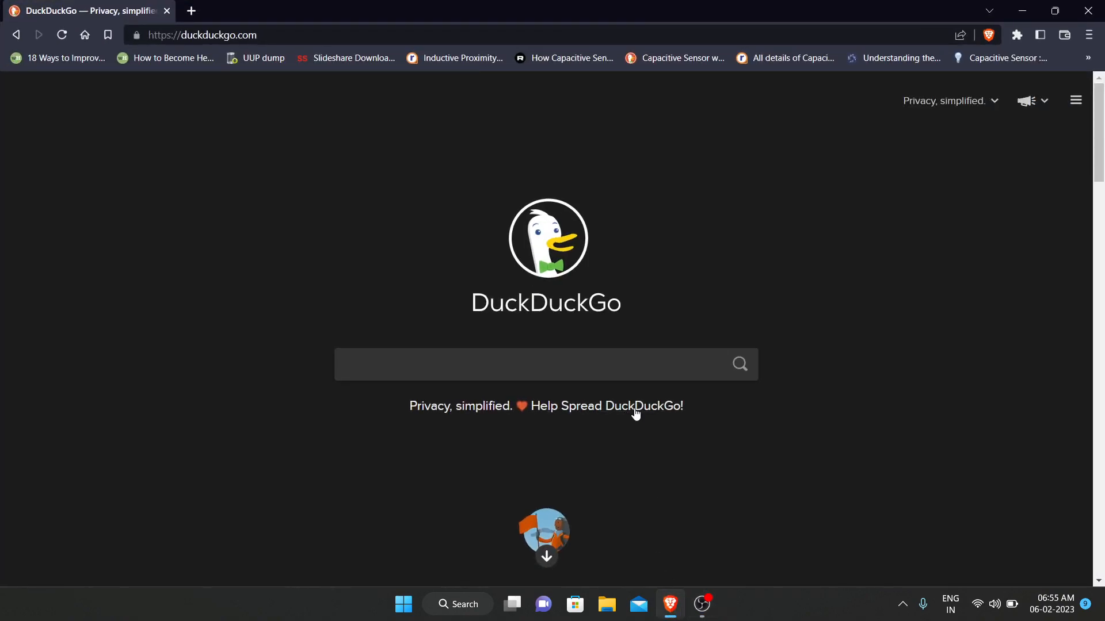
click(633, 369)
text(fac)
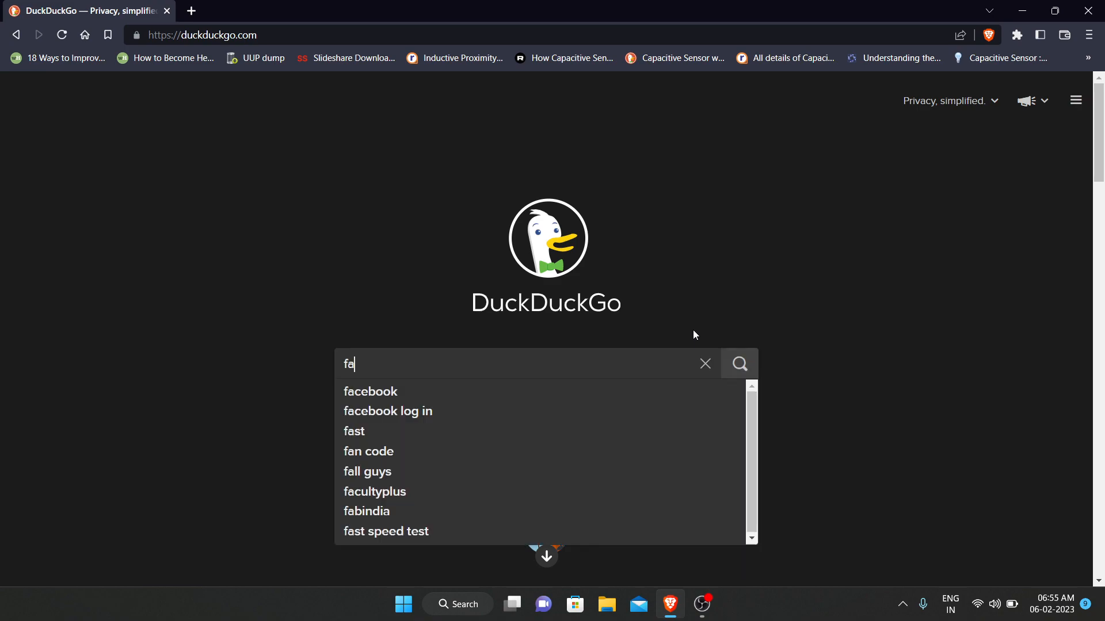
text(eboo)
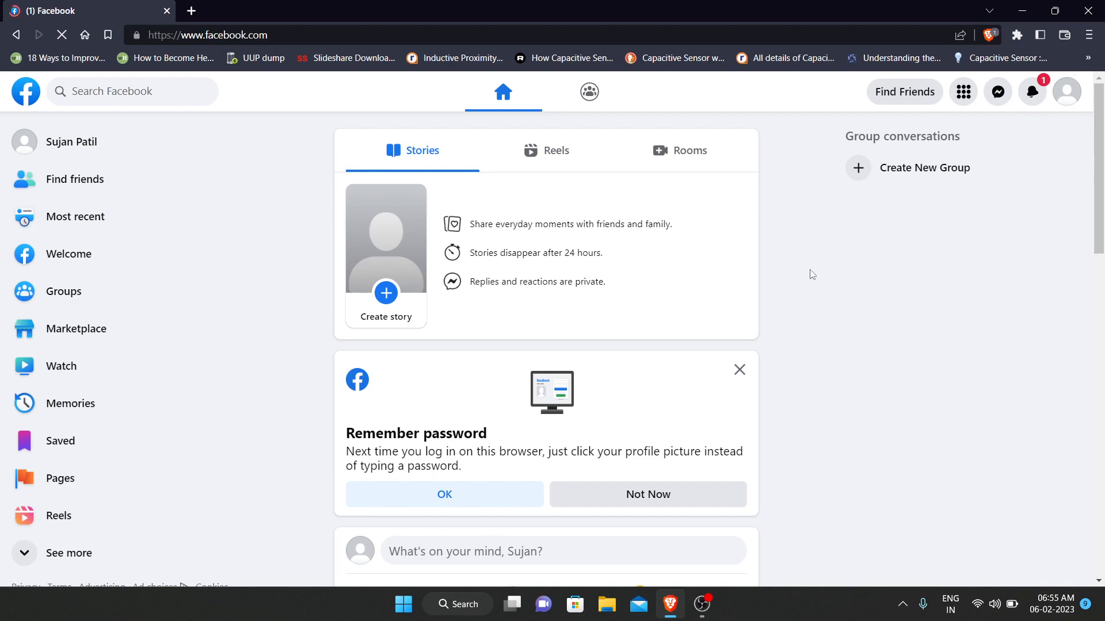
From the account menu at top right, show the Settings & privacy submenu.
click(1071, 98)
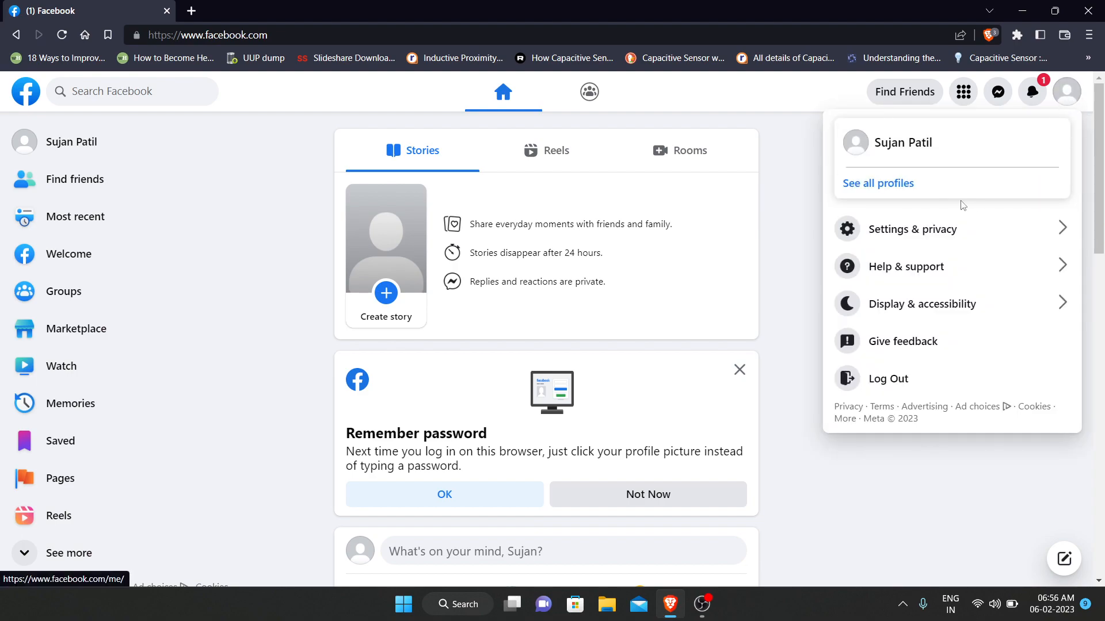
click(956, 234)
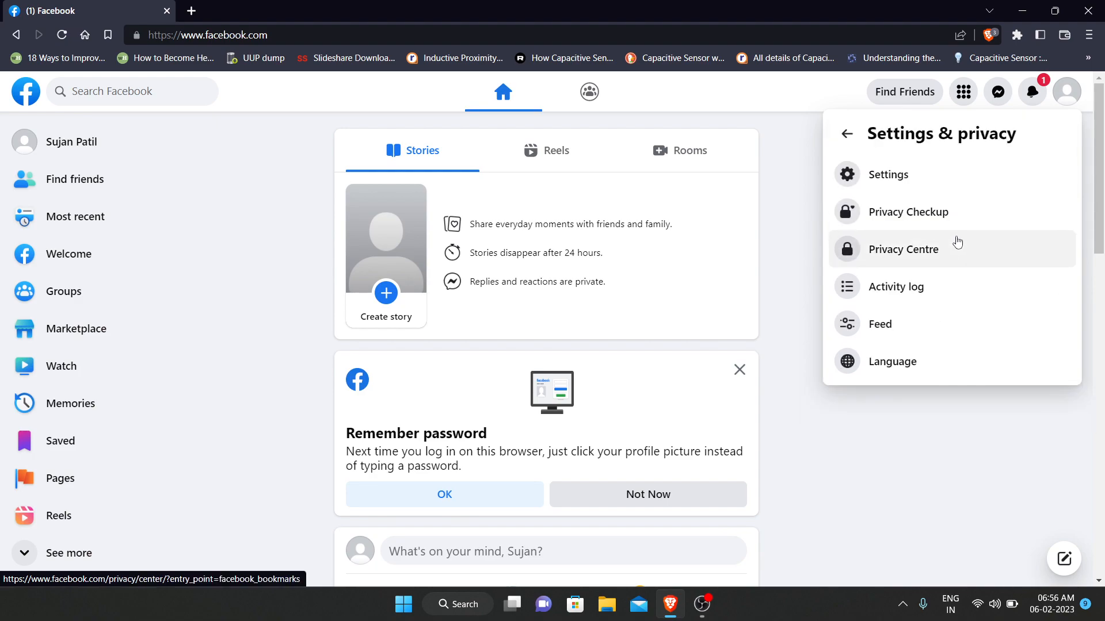
Go to Settings, Your Facebook information, and view the Deactivation and deletion options.
click(971, 187)
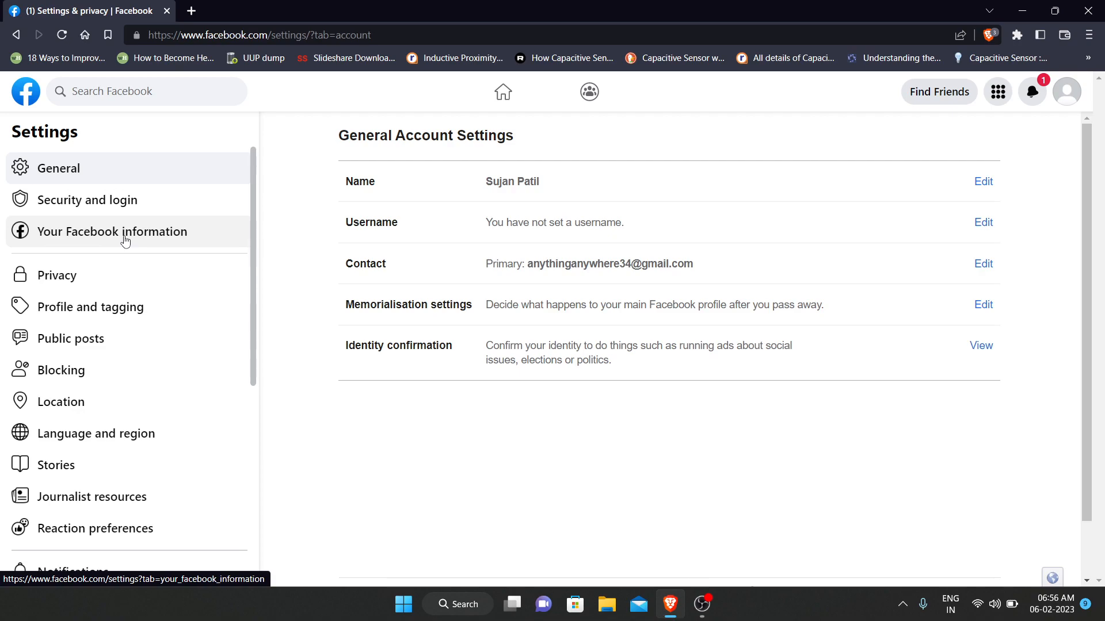
click(126, 240)
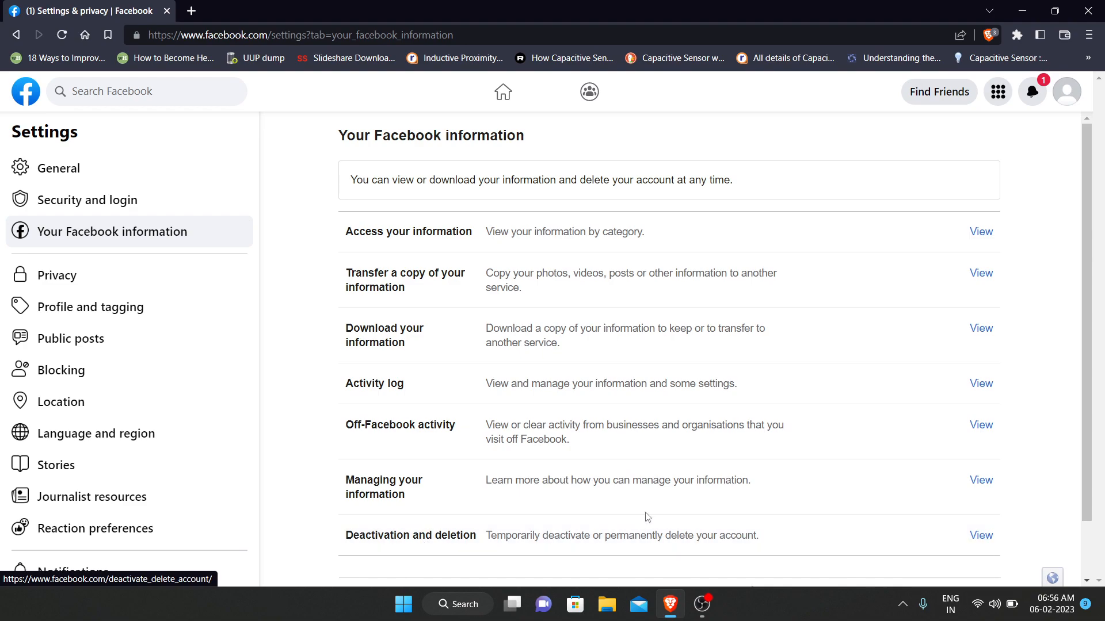
click(981, 536)
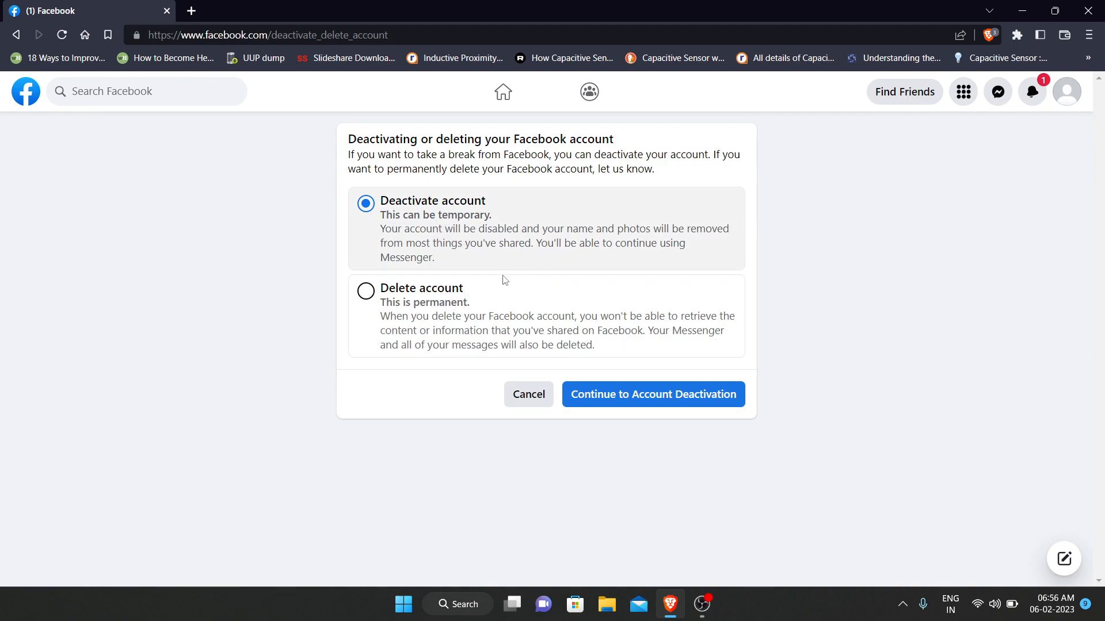
Select Delete account and continue to the Permanently delete account page.
click(366, 292)
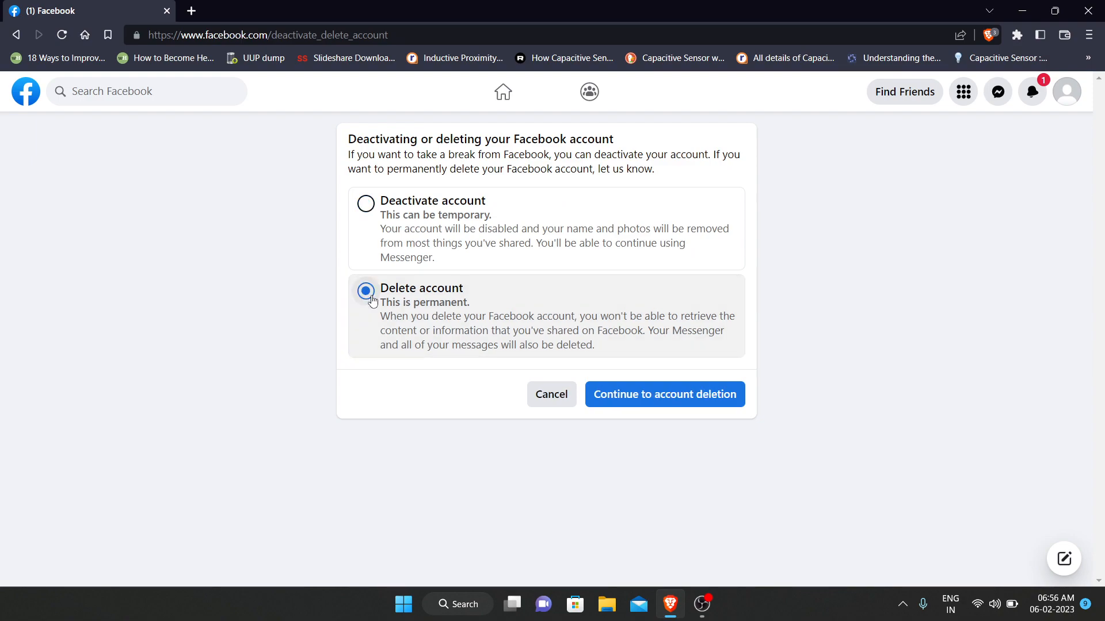
click(659, 397)
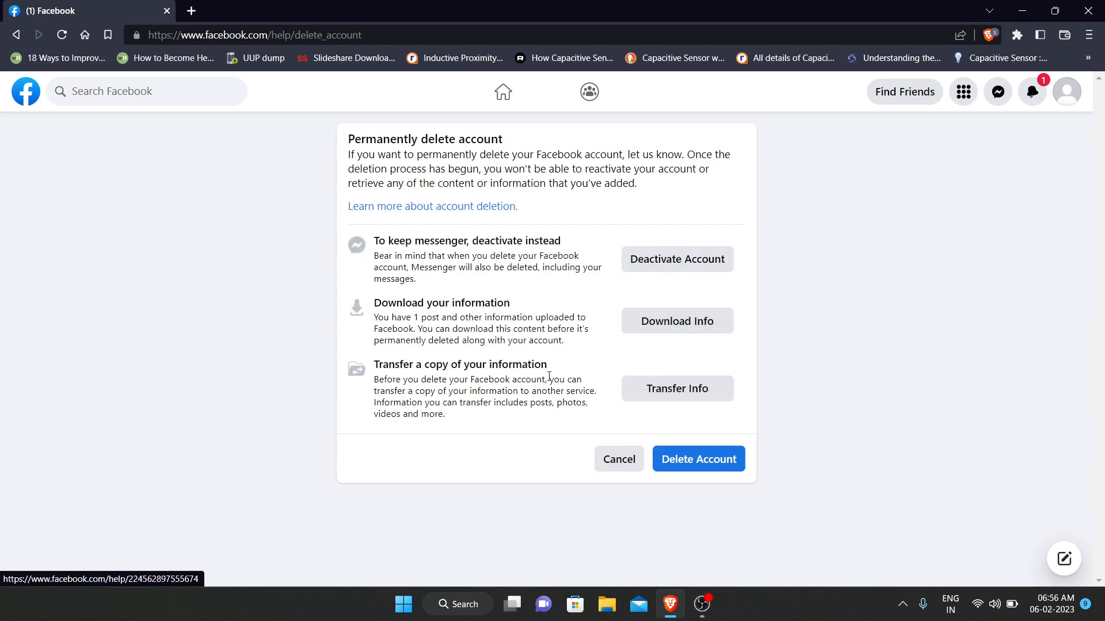
Start permanent deletion so Facebook asks for the account password to confirm.
click(692, 460)
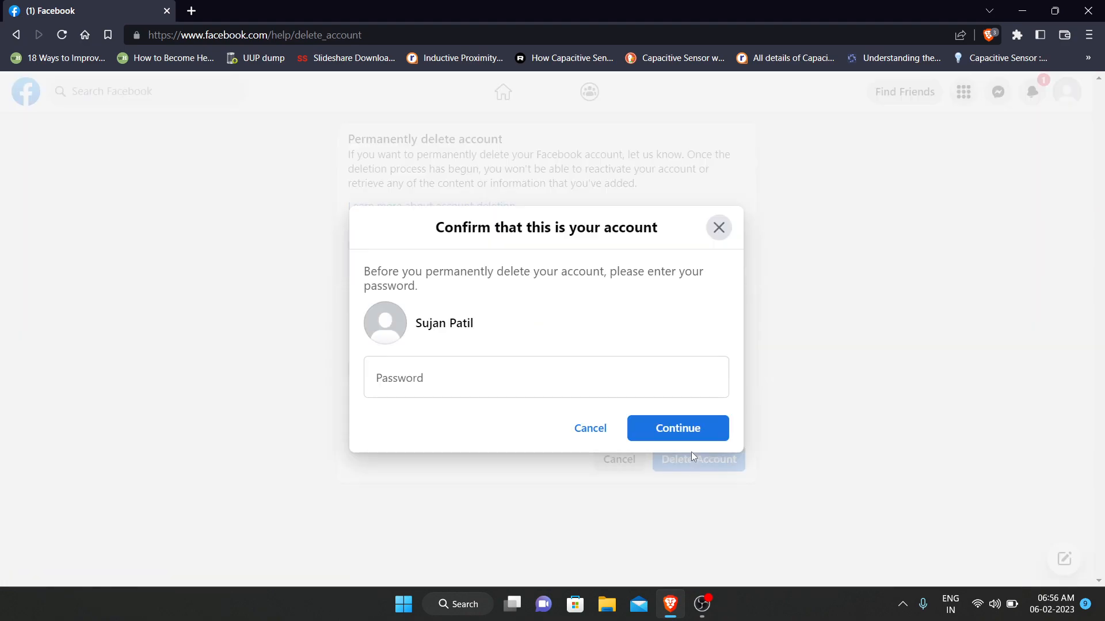